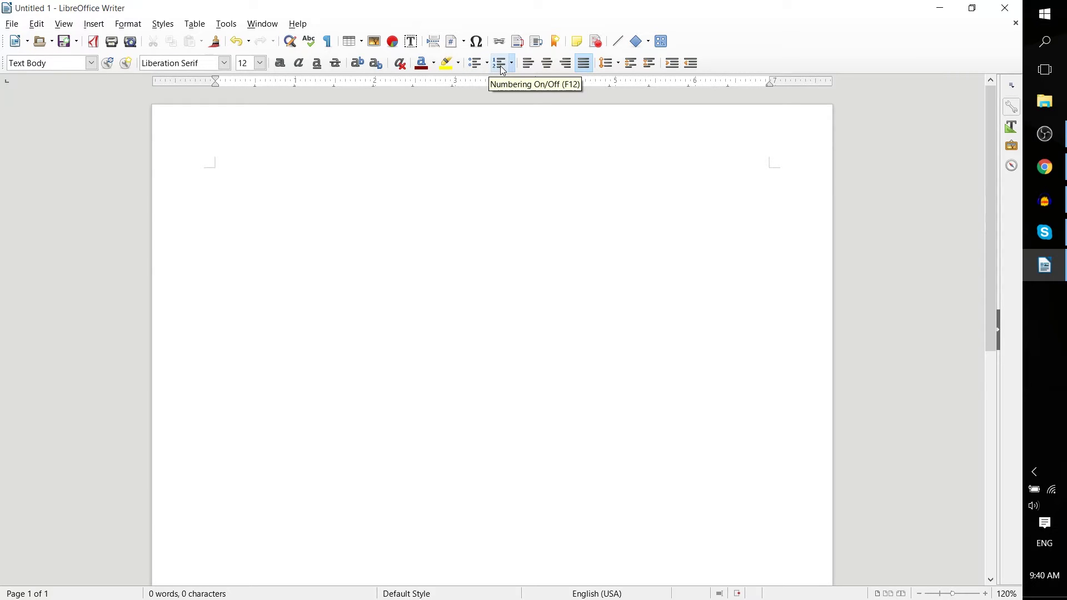
- Start a bulleted list on the empty first line using solid diamond bullets
click(478, 63)
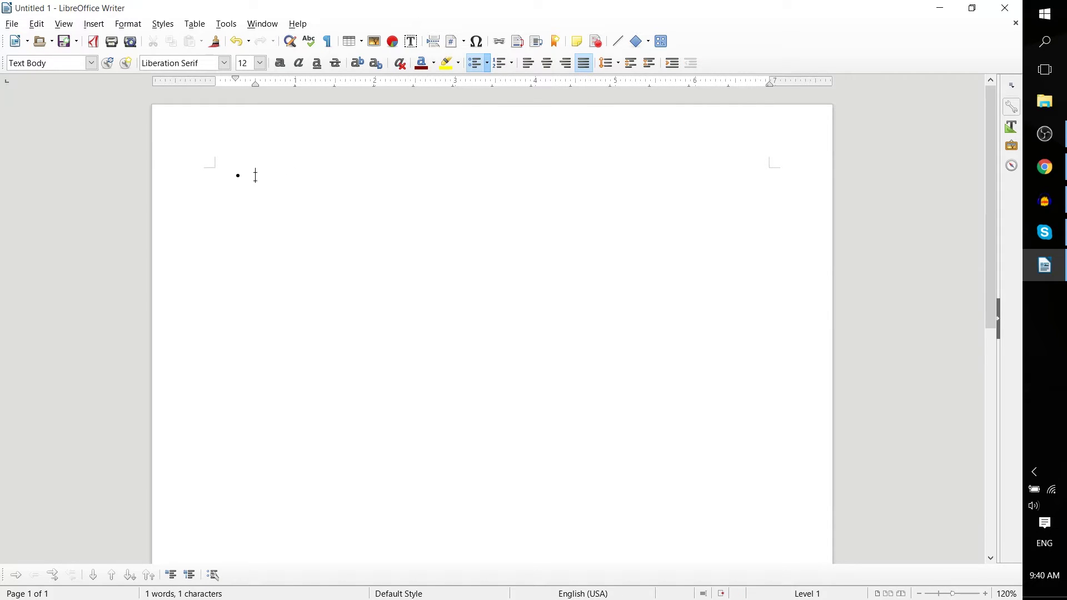
click(488, 68)
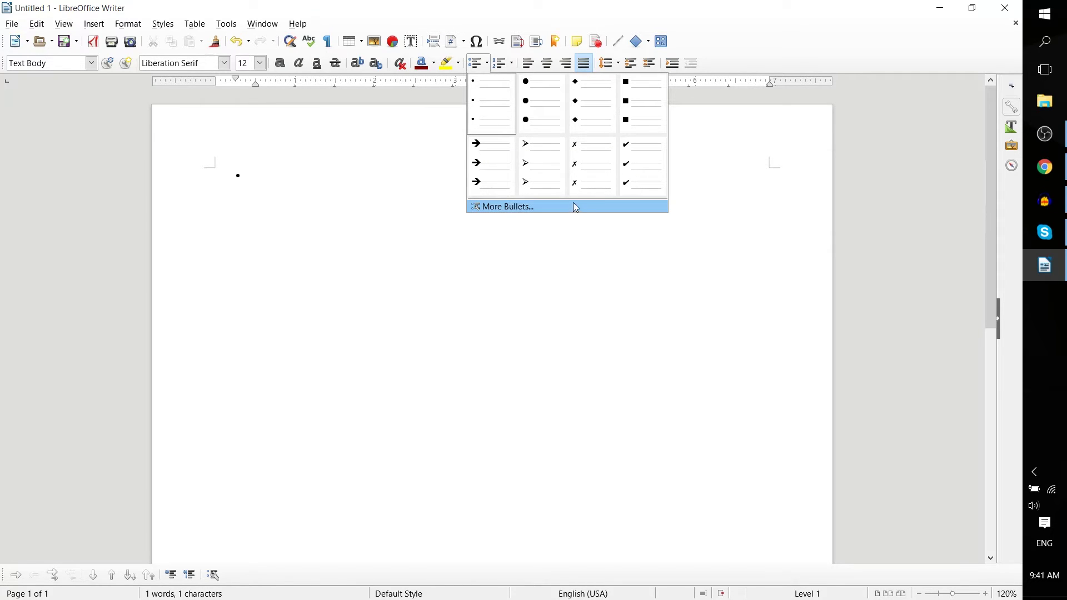
click(614, 127)
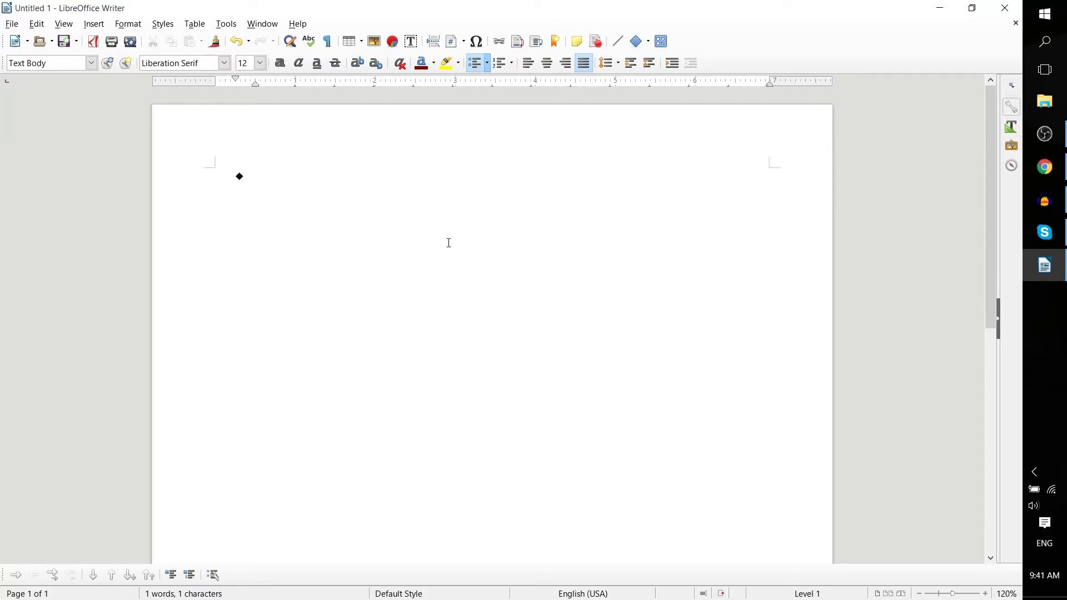
- Type diamond bullets 'List item 1', 'List item 2' and 'List item 3', then end the list on a plain line
text(List item 1)
key(Return)
text(List item 2)
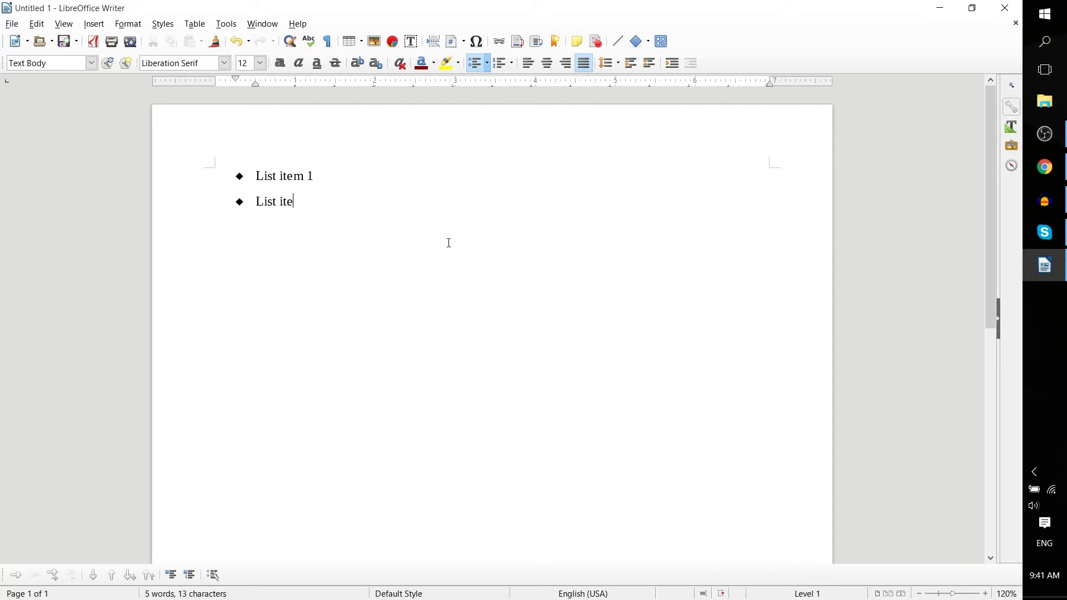
key(Return)
text(List item 3)
key(Return)
key(Return)
key(ctrl+z)
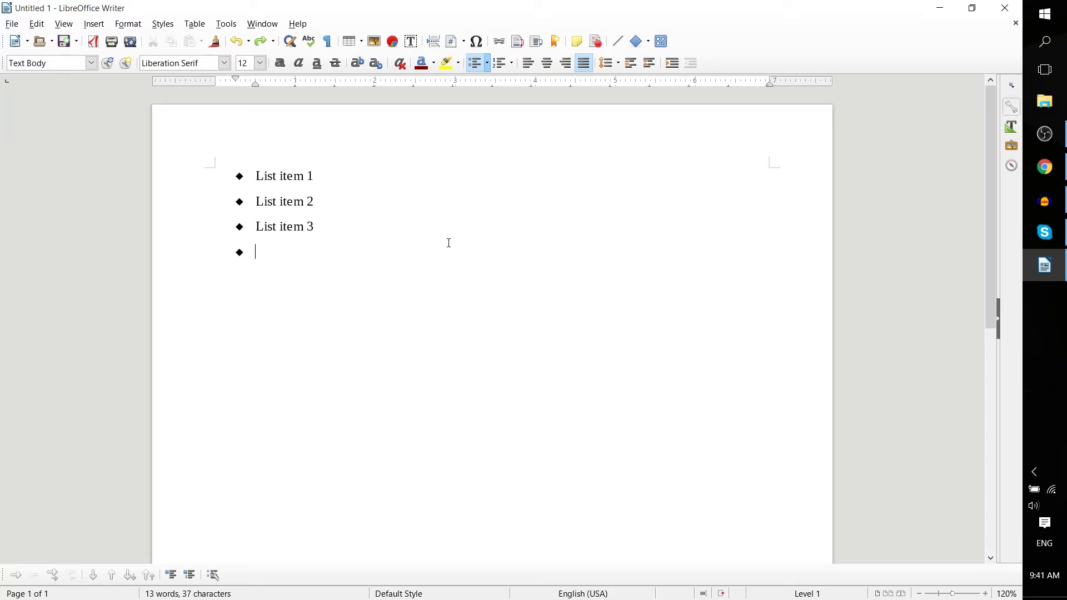
key(Return)
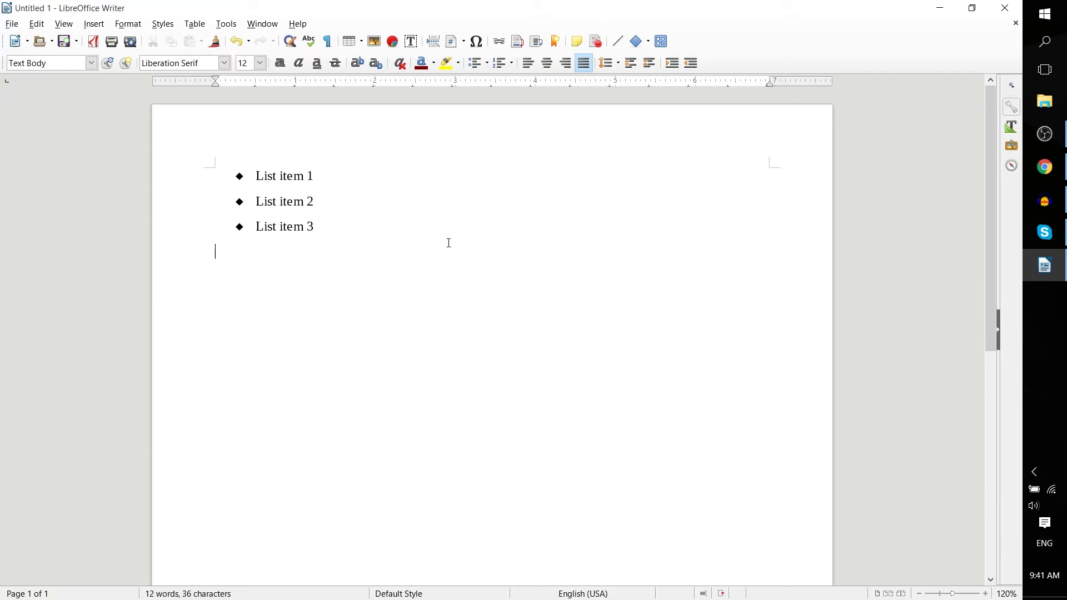
- Add an empty line below the bullets and start a numbered list on it with F12
key(Return)
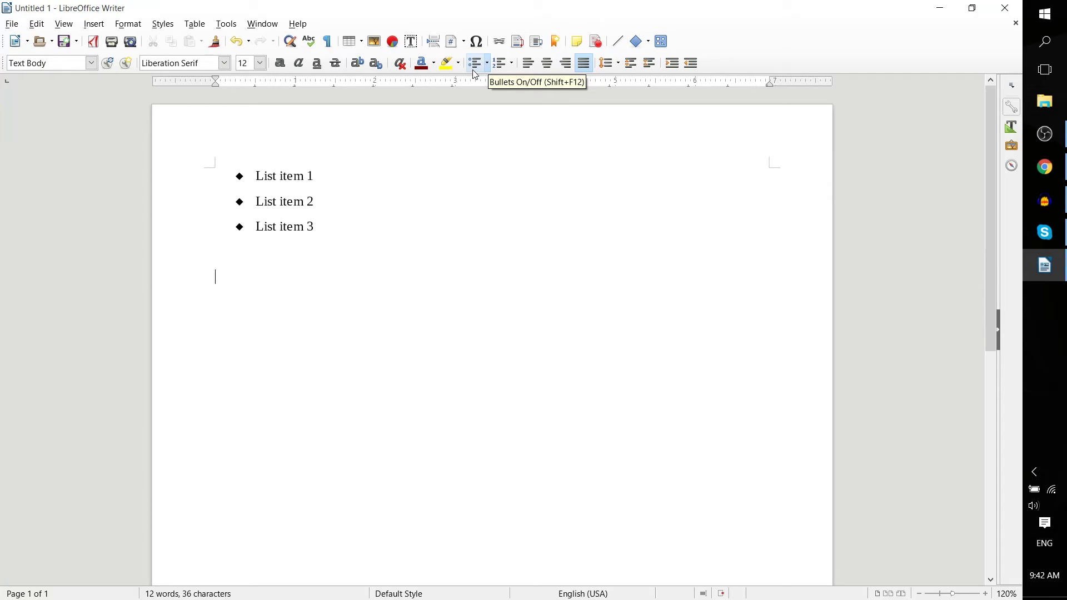
key(F12)
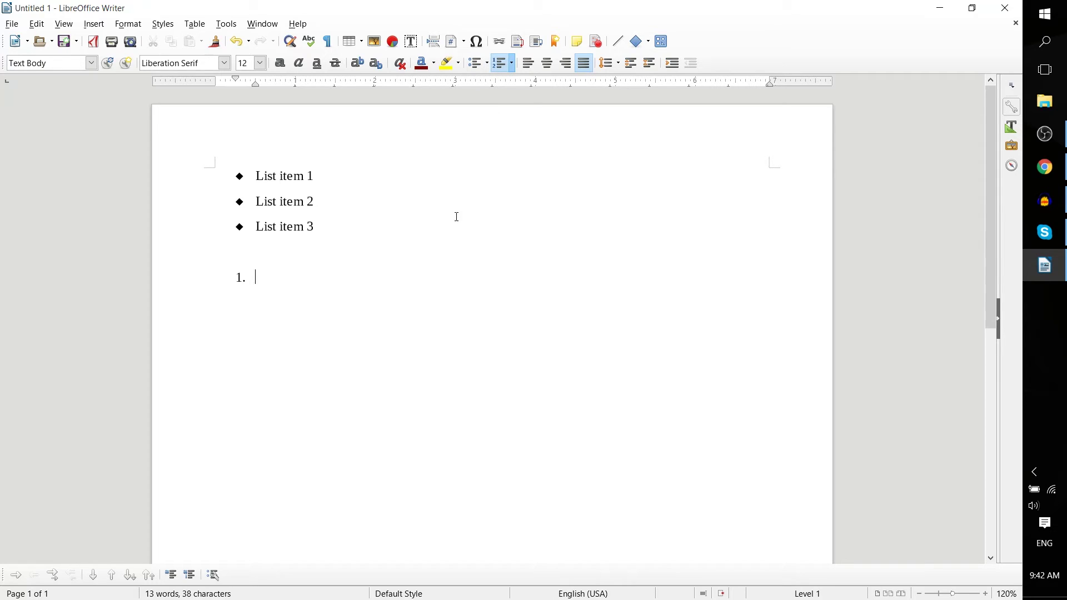
click(515, 64)
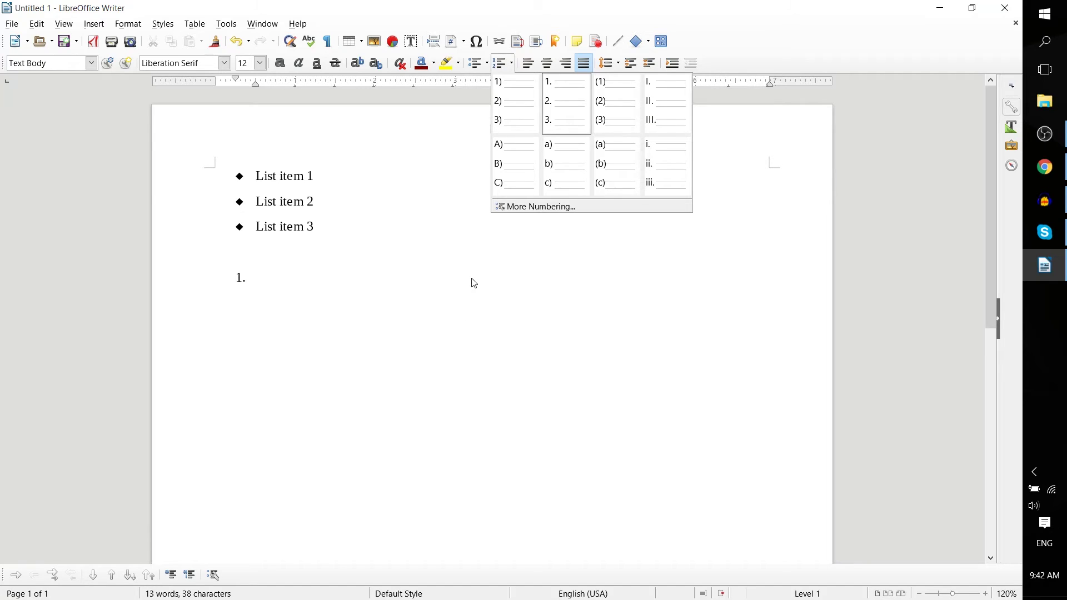
click(354, 294)
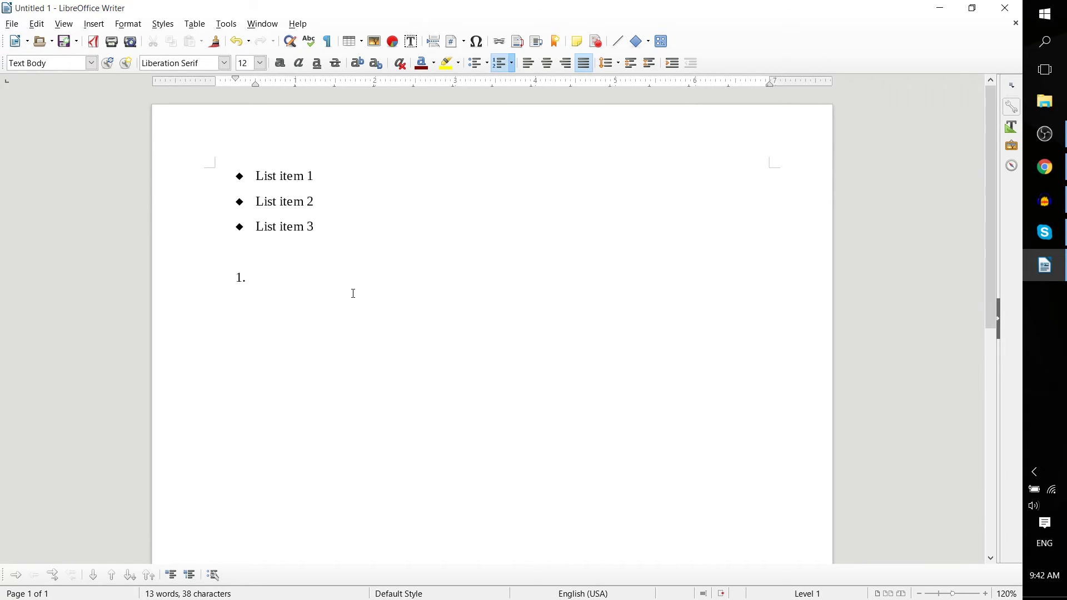
- Enter numbered items 'Moose' and 'Chicken', leaving an empty third item
text(Moose)
key(Return)
text(Ch)
key(BackSpace)
key(BackSpace)
text(Chicken)
key(Return)
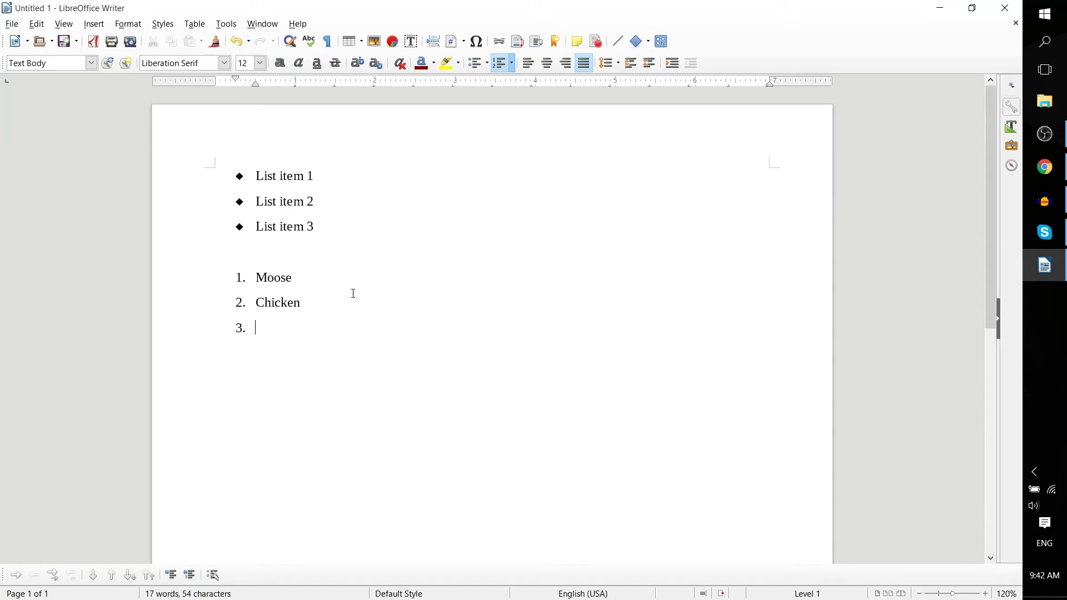
- Indent the empty item under Chicken and add sub-items 'Bird' and 'Feathers'
drag(329, 301, 275, 306)
click(267, 328)
key(Tab)
text(Bird)
key(Return)
text(Feathers)
- Nest sub-items 'Yellow' and 'Red' one level deeper under Feathers
key(Return)
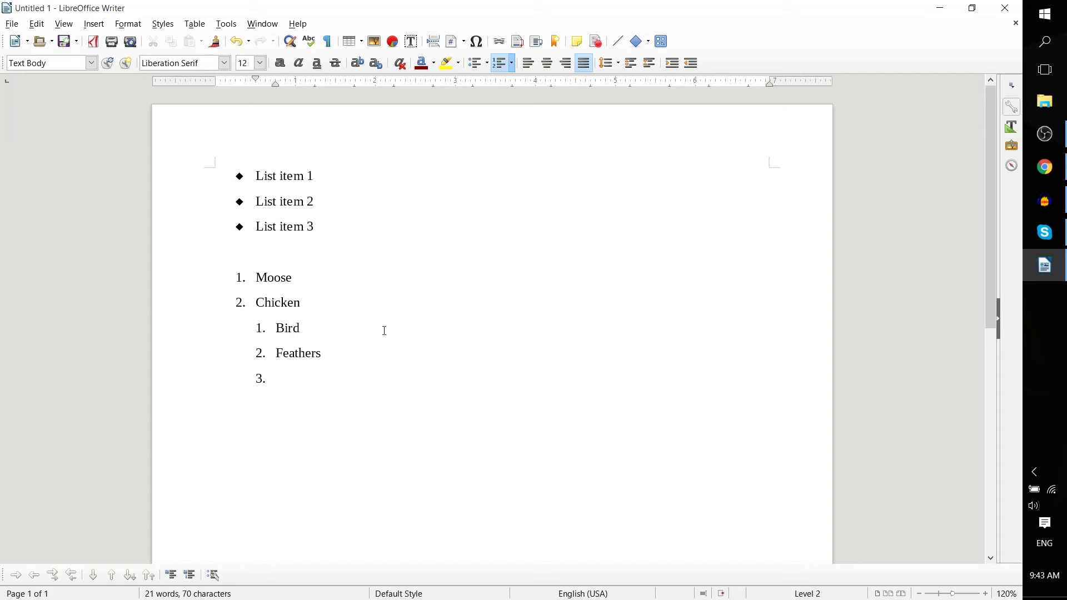
key(Tab)
text(Yellow)
key(Return)
text(Red)
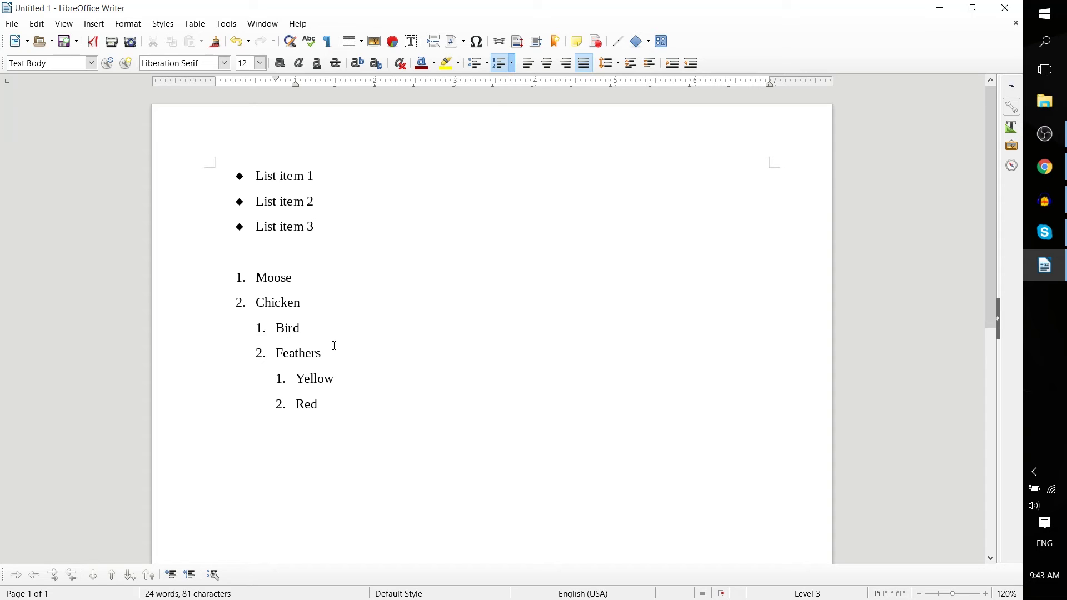
- Change the Bird and Feathers sub-items to a), b) lettering
click(246, 278)
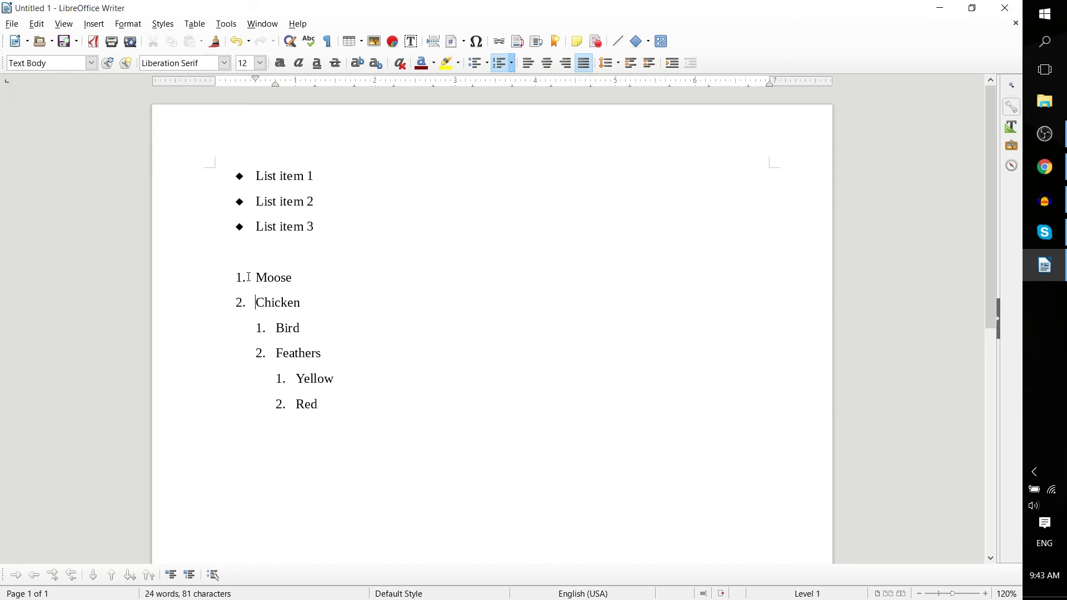
click(274, 330)
click(261, 330)
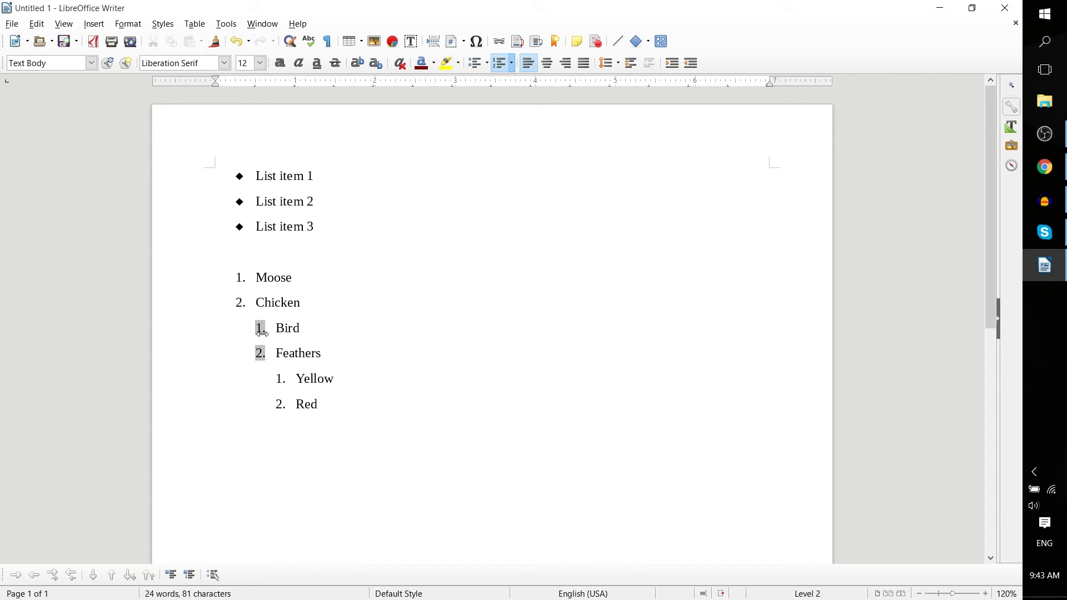
click(280, 380)
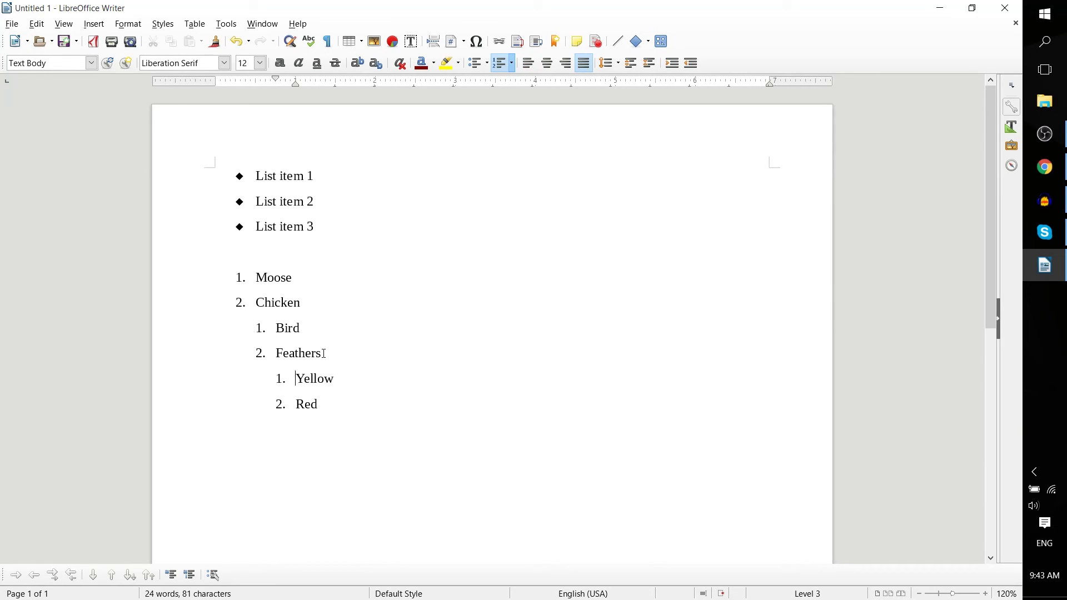
drag(326, 354, 269, 327)
click(269, 327)
click(513, 64)
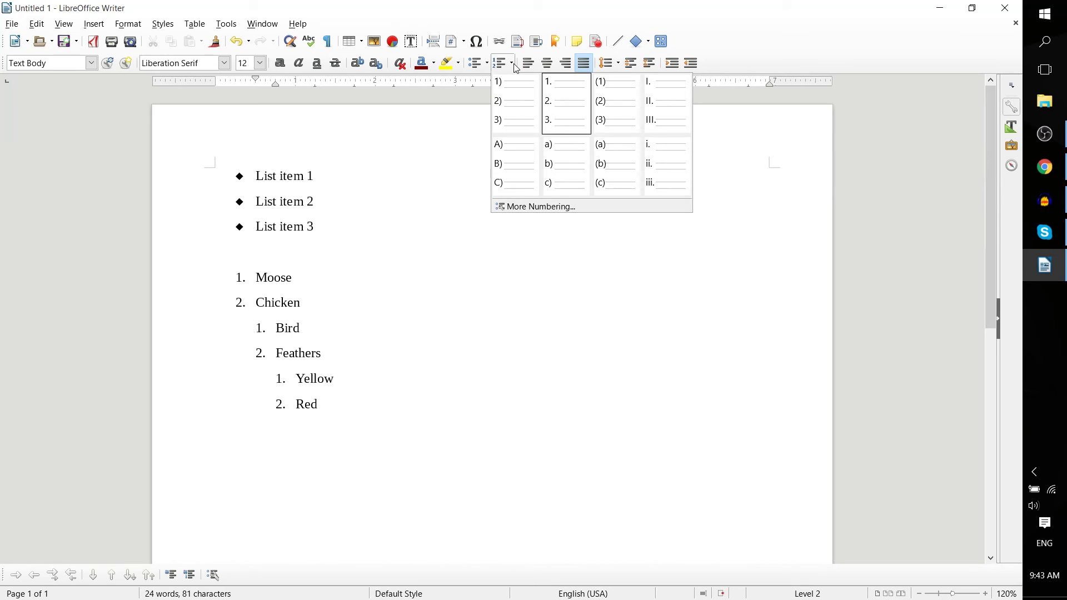
click(564, 180)
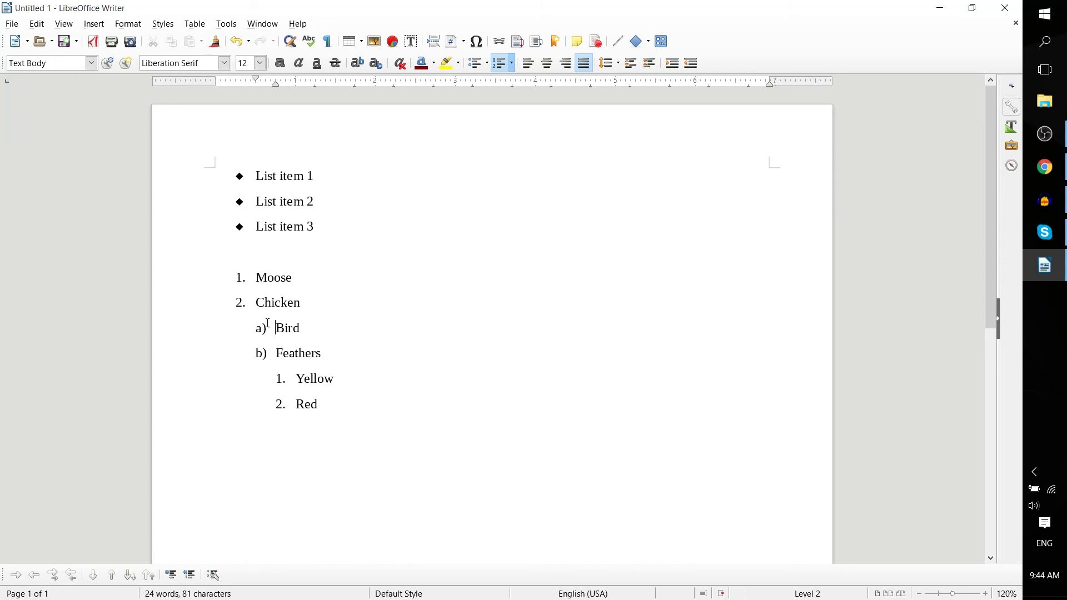
- Number the Yellow and Red items with lowercase Roman numerals i., ii
click(344, 392)
click(324, 377)
click(512, 64)
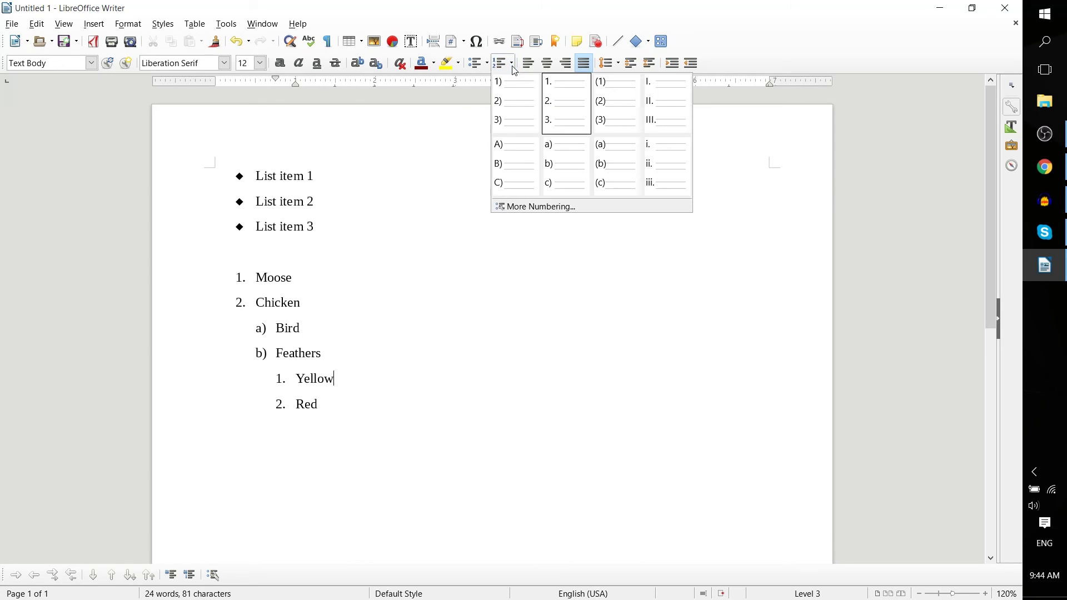
click(658, 167)
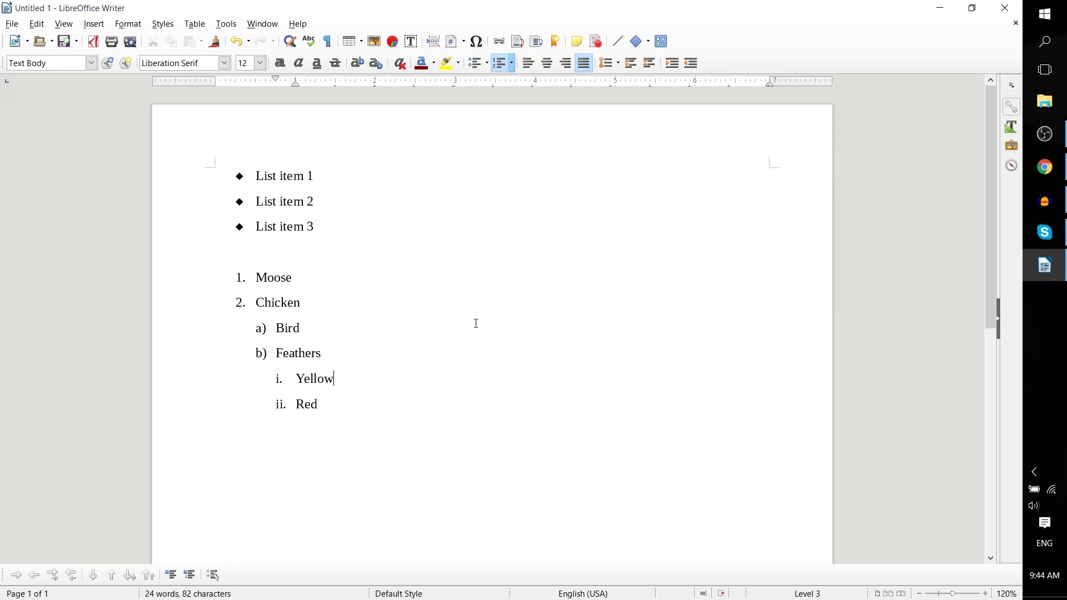
click(249, 277)
- Add an arrow-bulleted 'Second Level' sub-bullet under List item 1
click(328, 172)
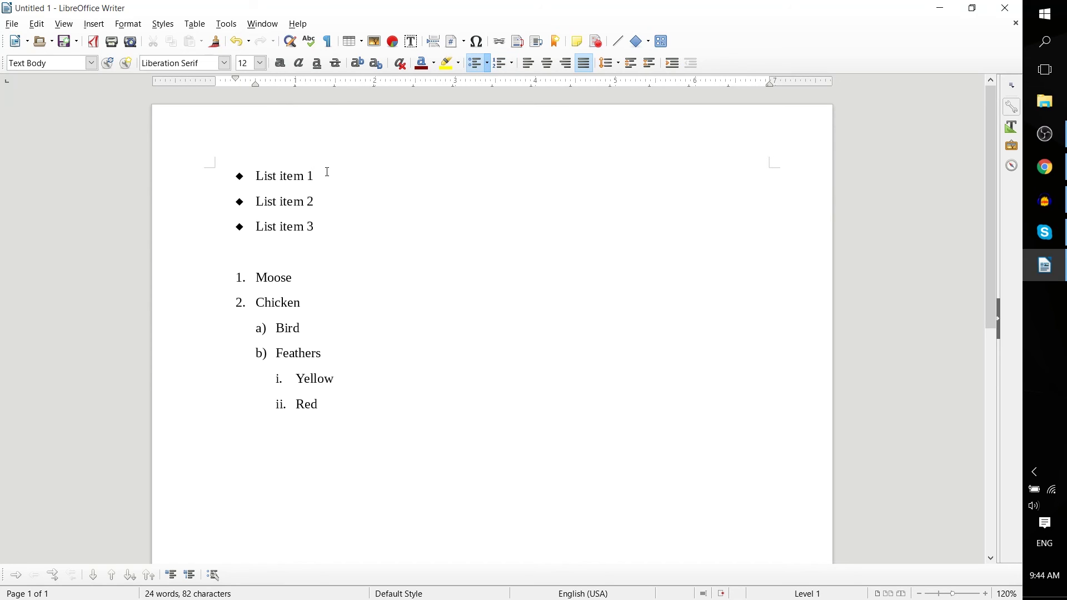
key(Return)
key(Tab)
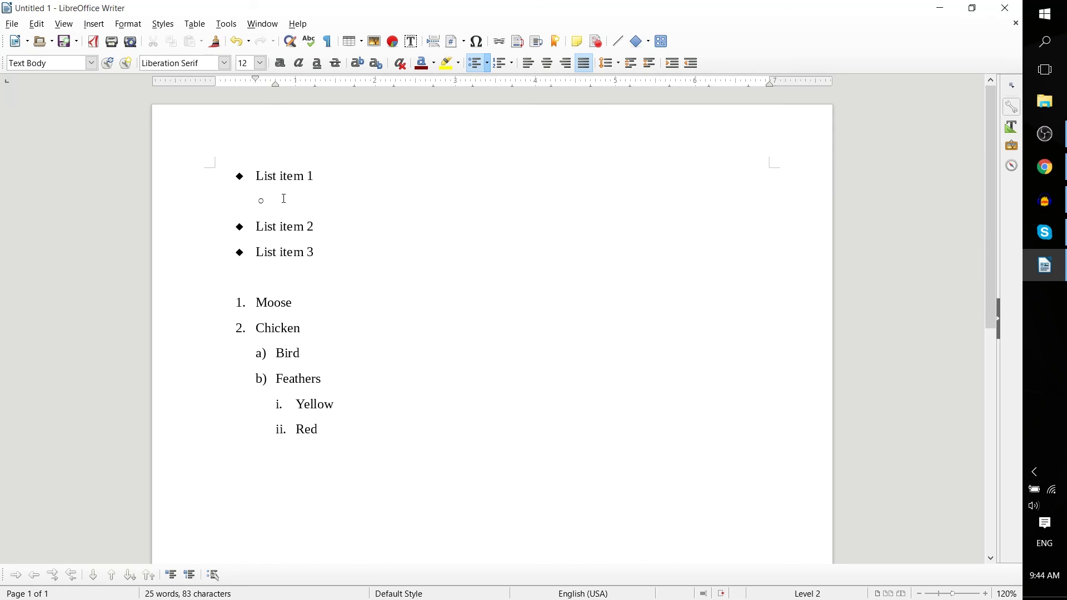
text(Second Level)
click(489, 65)
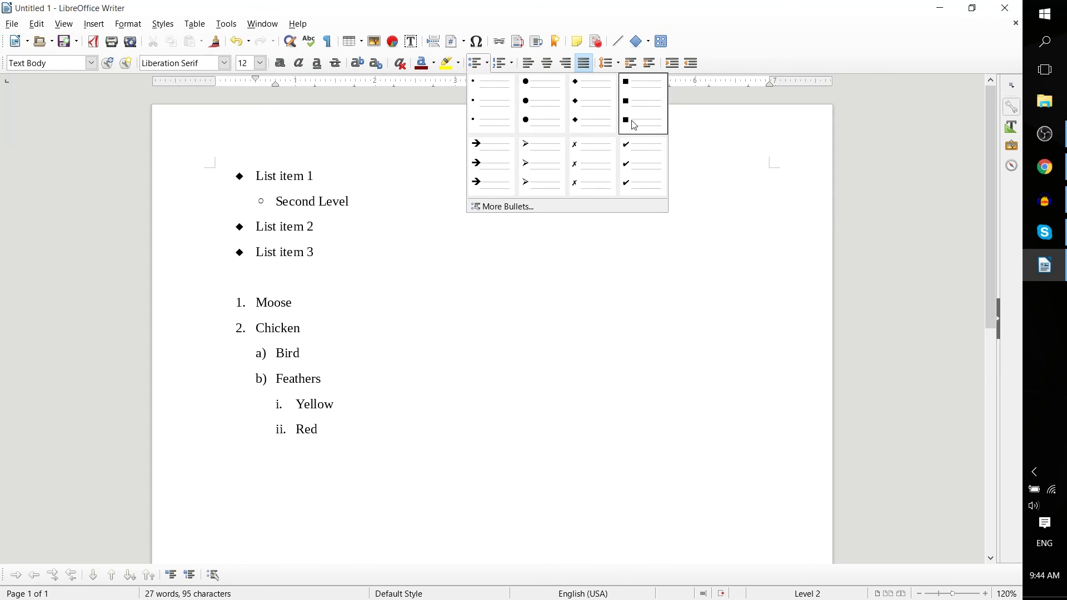
click(492, 156)
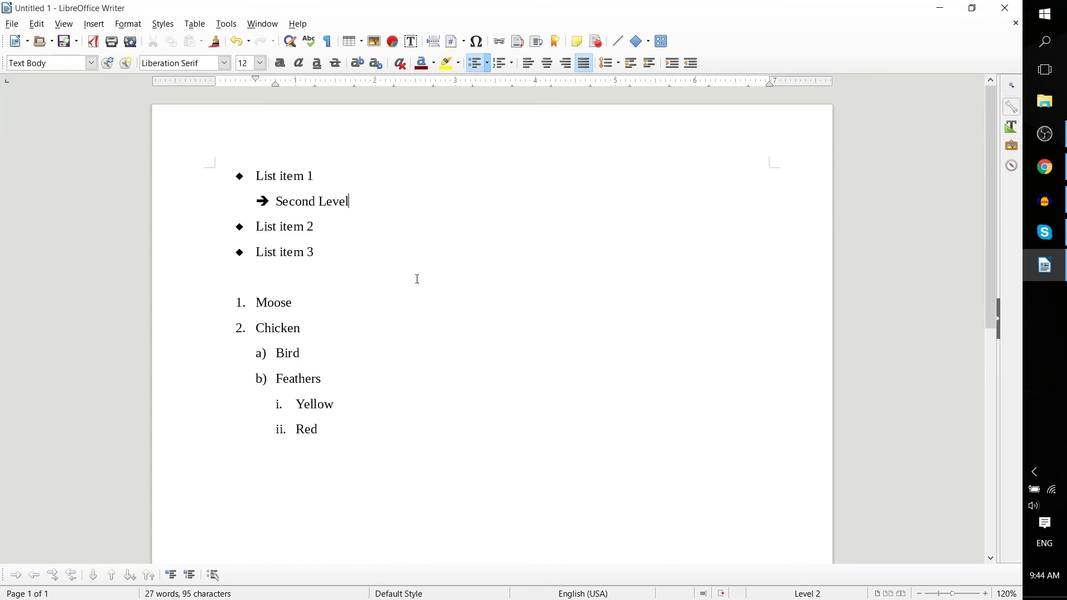
- Nest 'Third Level' under Second Level and 'Fourth Level' beneath it
key(Return)
key(Tab)
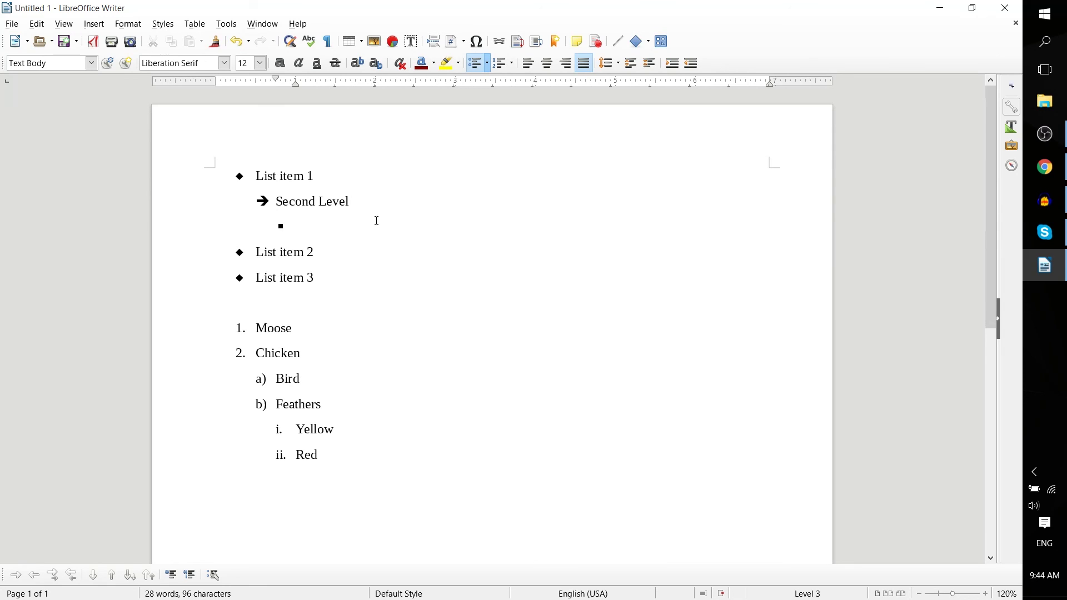
text(Third Level)
key(Return)
key(Tab)
text(Fourth Level)
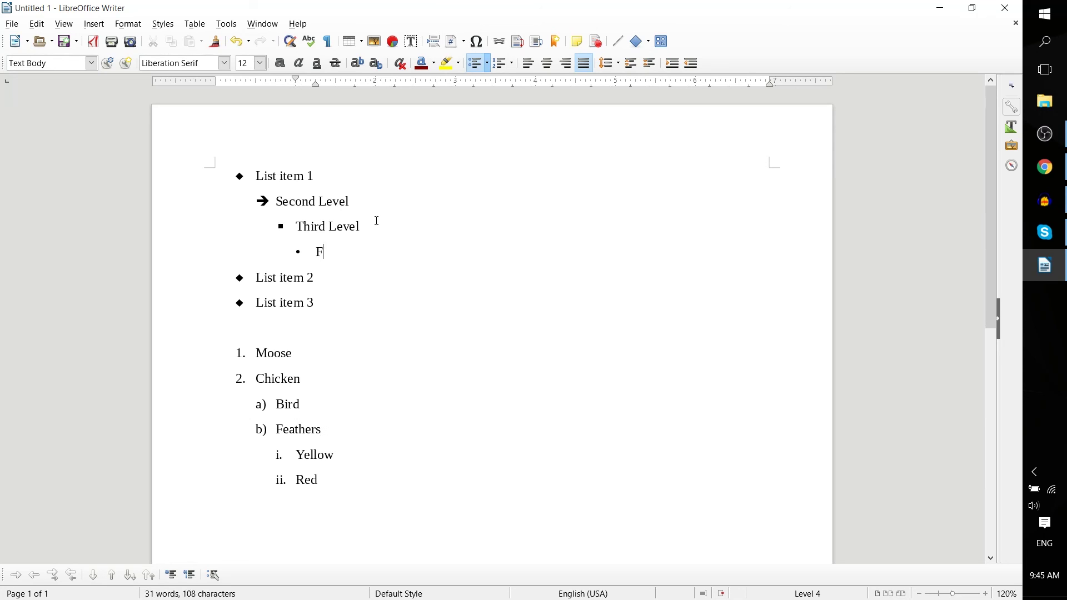